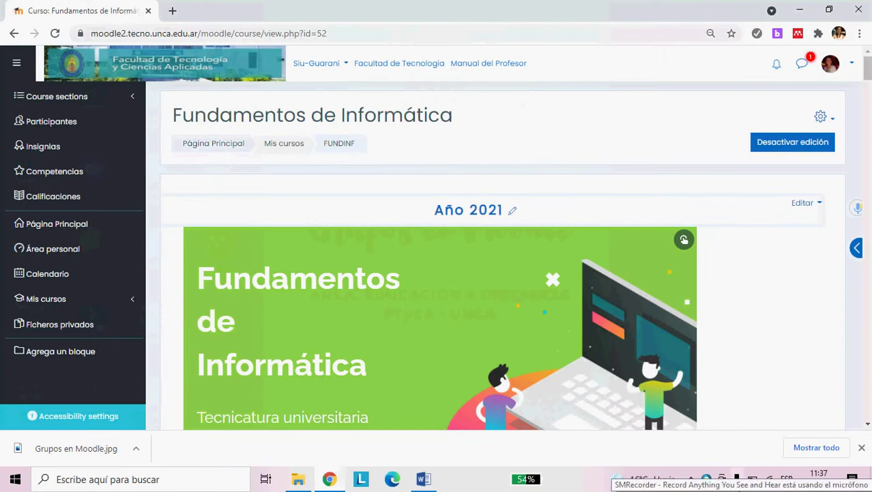
- Open the group management page from the participants list of the Fundamentos de Informática course
{"action": "left_click", "coordinate": [69, 132]}
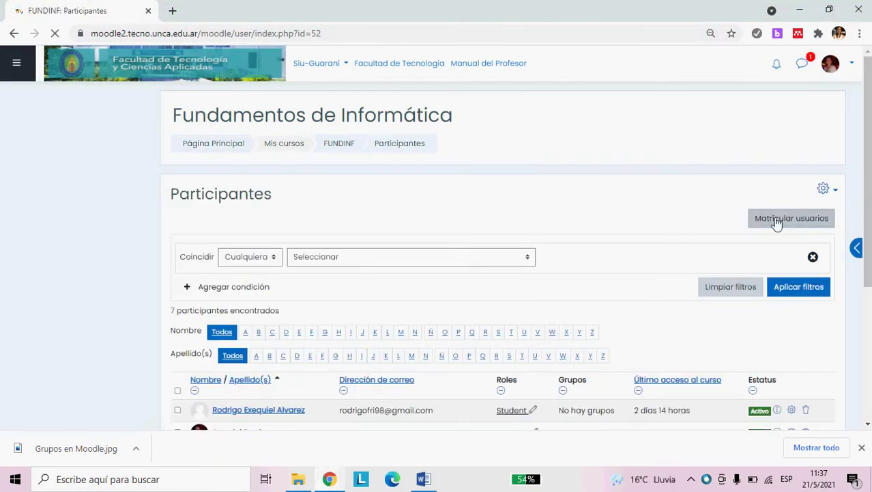
{"action": "scroll", "coordinate": [703, 266], "scroll_direction": "down", "scroll_amount": 2}
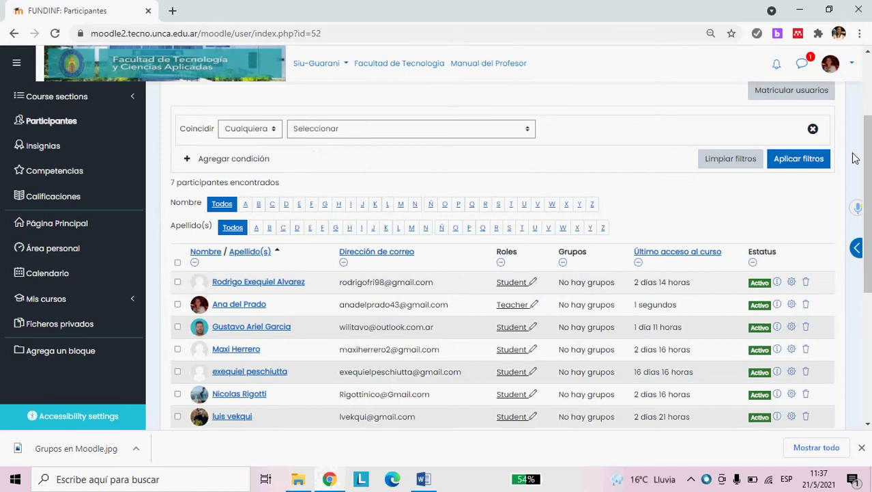
{"action": "scroll", "coordinate": [868, 146], "scroll_direction": "up", "scroll_amount": 2}
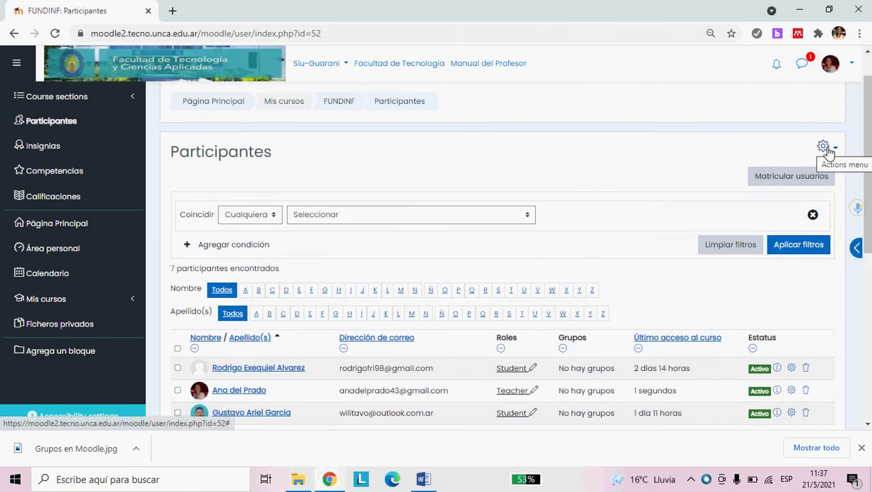
{"action": "left_click", "coordinate": [826, 149]}
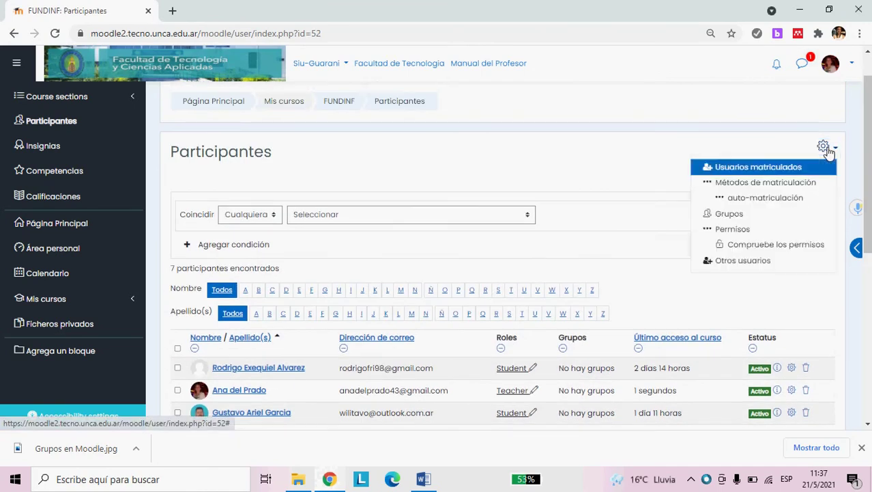
{"action": "left_click", "coordinate": [727, 215]}
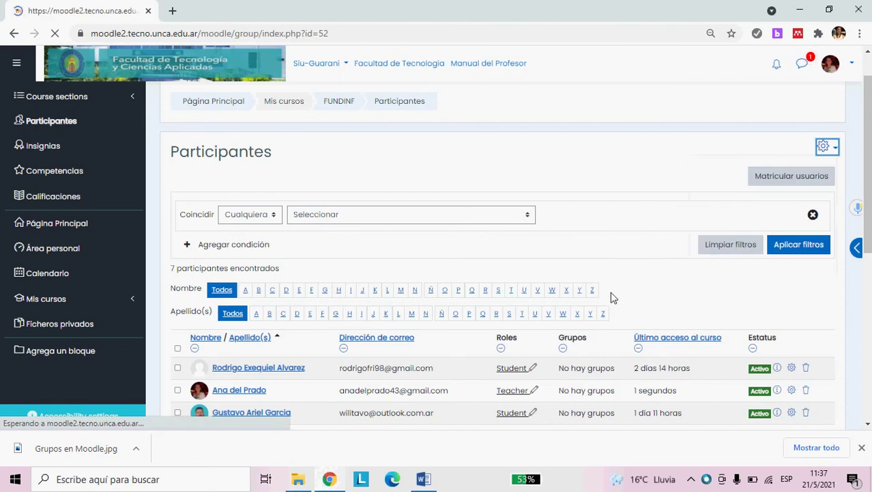
- Start automatic group creation based on Número de grupos and set the number of groups to 2
{"action": "scroll", "coordinate": [586, 285], "scroll_direction": "down", "scroll_amount": 2}
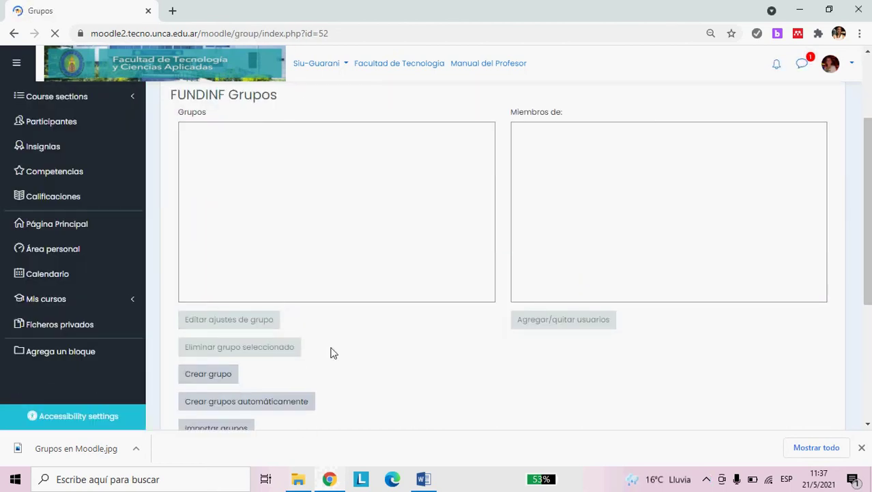
{"action": "scroll", "coordinate": [321, 347], "scroll_direction": "down", "scroll_amount": 1}
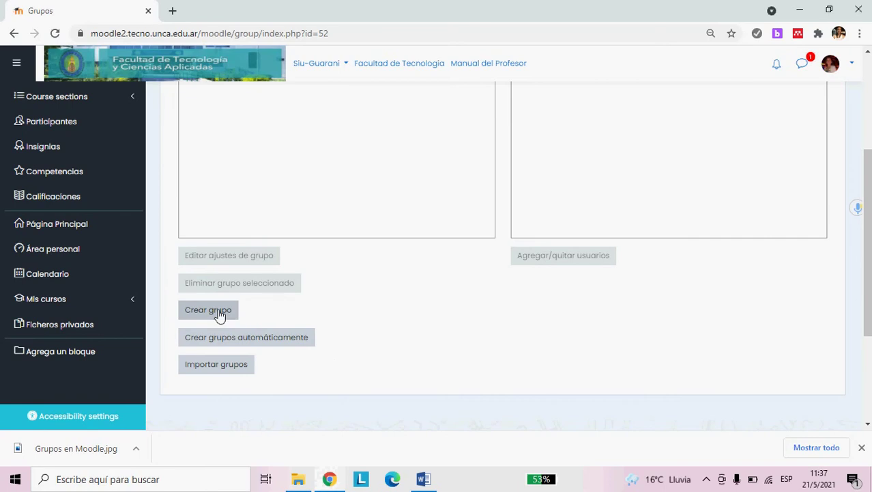
{"action": "left_click", "coordinate": [244, 345]}
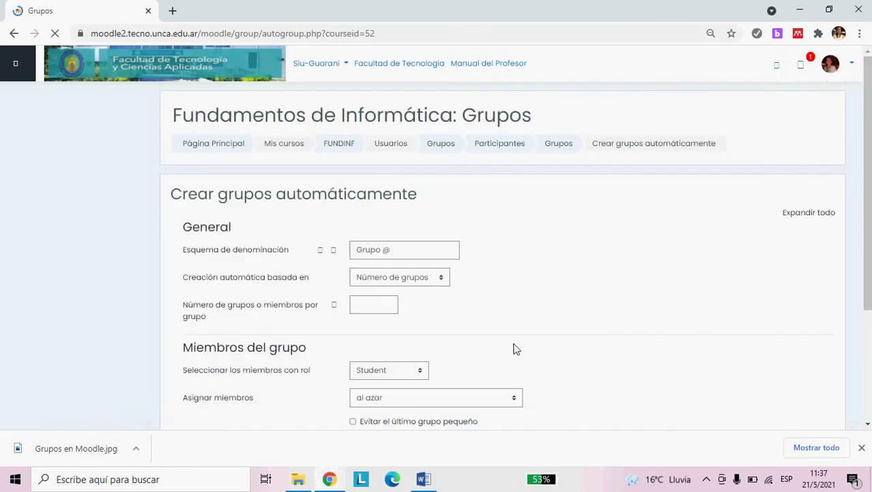
{"action": "scroll", "coordinate": [448, 259], "scroll_direction": "down", "scroll_amount": 1}
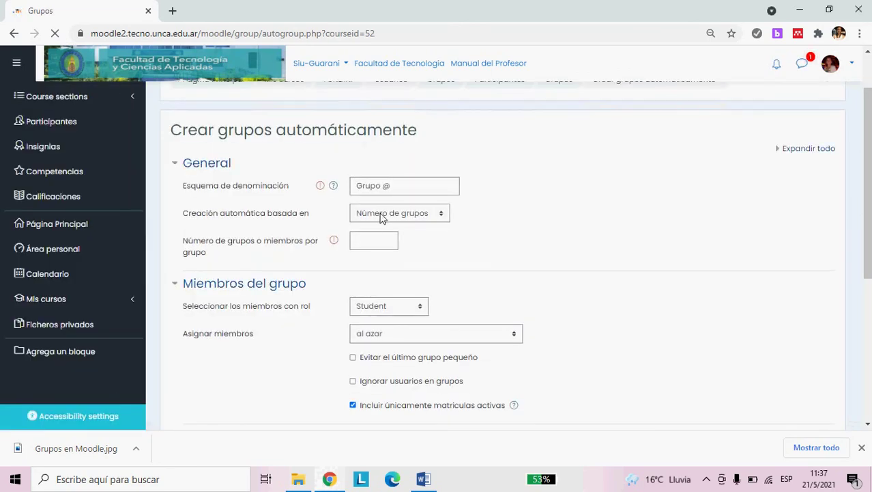
{"action": "left_click", "coordinate": [381, 216]}
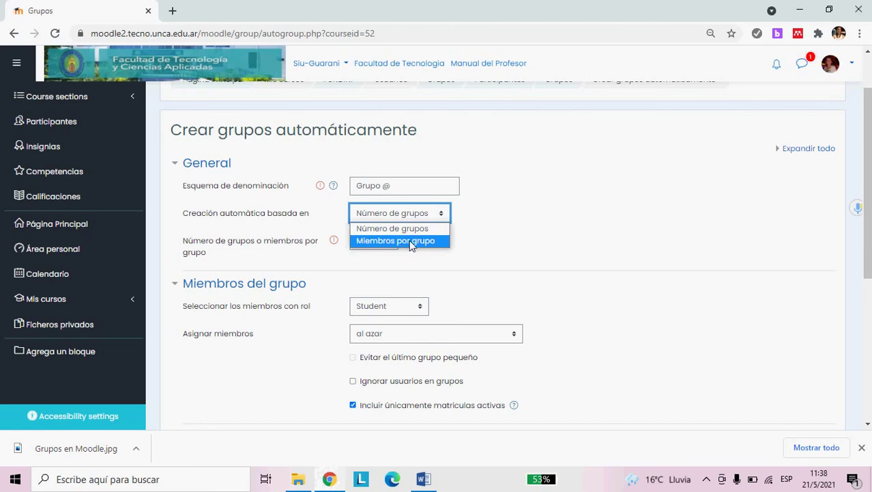
{"action": "left_click", "coordinate": [412, 232]}
{"action": "left_click", "coordinate": [390, 250]}
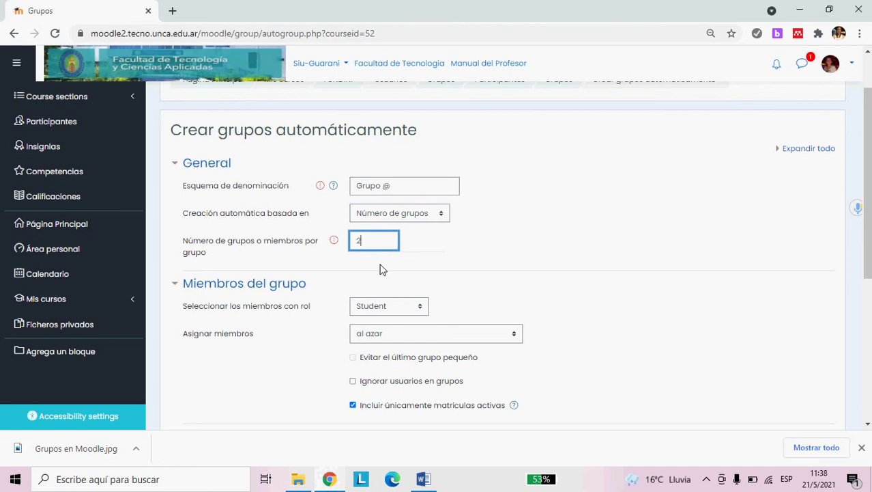
- Assign the automatically created groups to a new grouping named Comisión
{"action": "scroll", "coordinate": [450, 249], "scroll_direction": "down", "scroll_amount": 2}
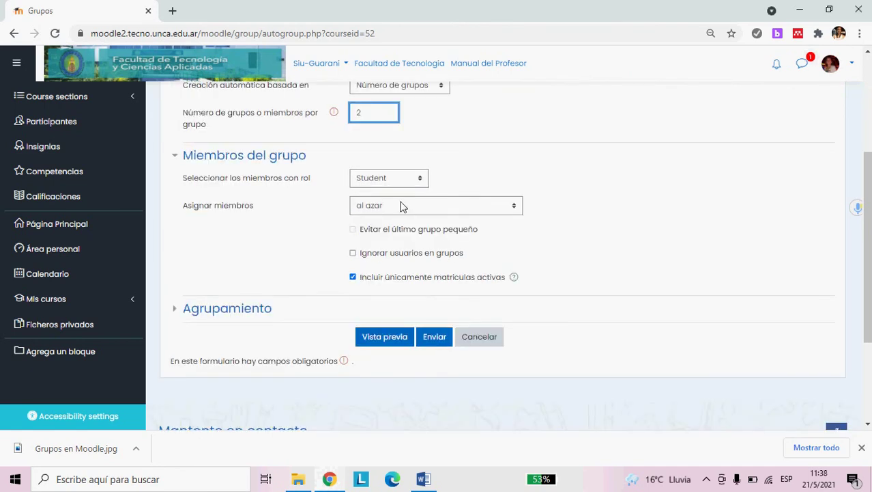
{"action": "scroll", "coordinate": [418, 271], "scroll_direction": "down", "scroll_amount": 1}
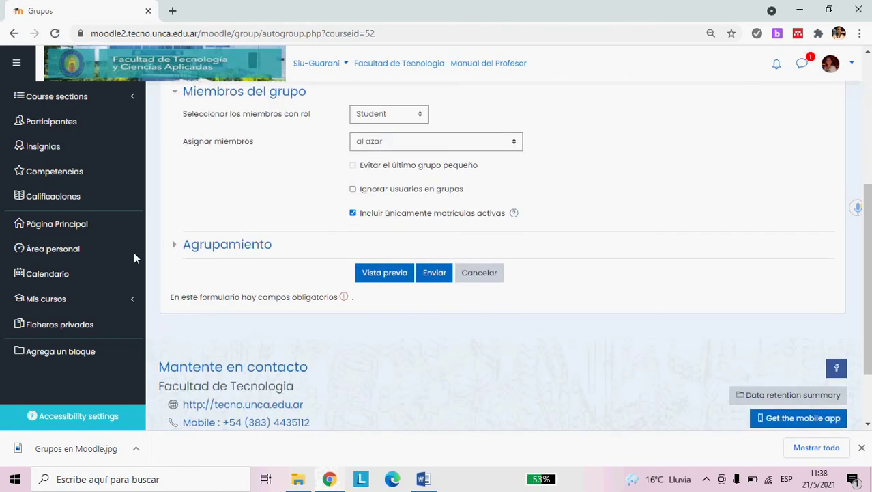
{"action": "left_click", "coordinate": [208, 244]}
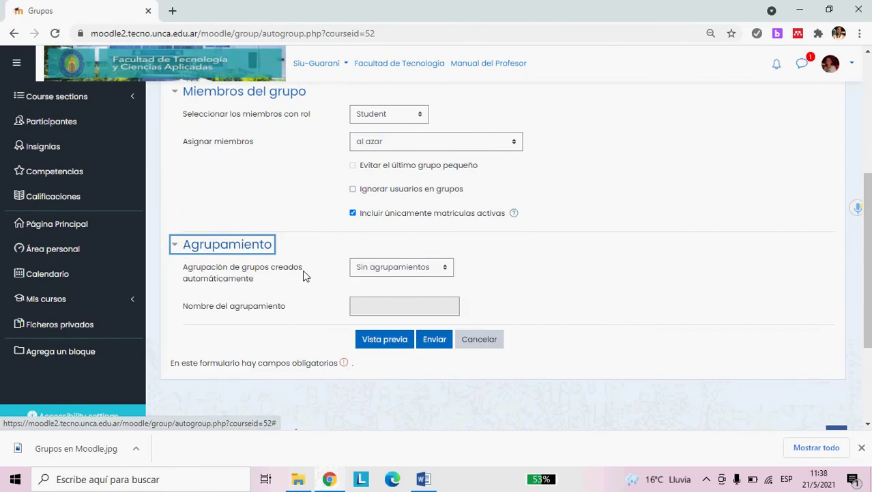
{"action": "left_click", "coordinate": [402, 269]}
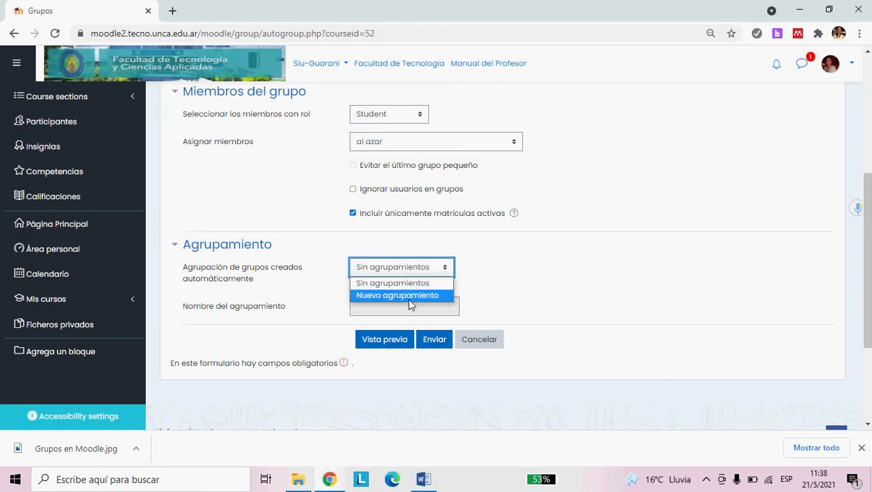
{"action": "left_click", "coordinate": [407, 294]}
{"action": "left_click", "coordinate": [396, 312]}
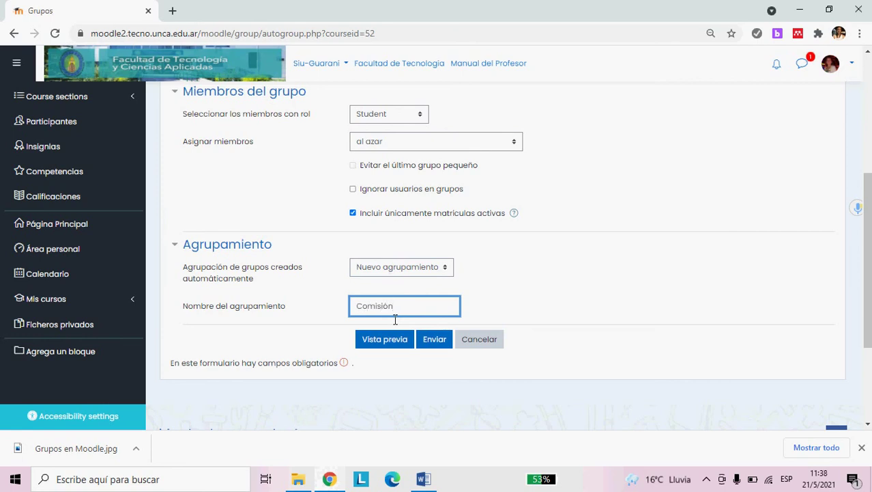
- Preview the random group distribution and submit the form to create the groups
{"action": "left_click", "coordinate": [381, 342]}
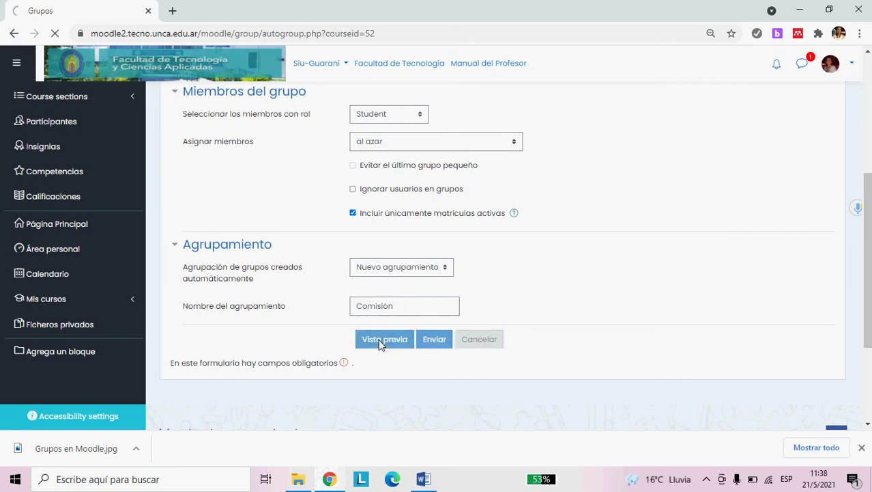
{"action": "scroll", "coordinate": [723, 368], "scroll_direction": "down", "scroll_amount": 3}
{"action": "scroll", "coordinate": [723, 371], "scroll_direction": "down", "scroll_amount": 3}
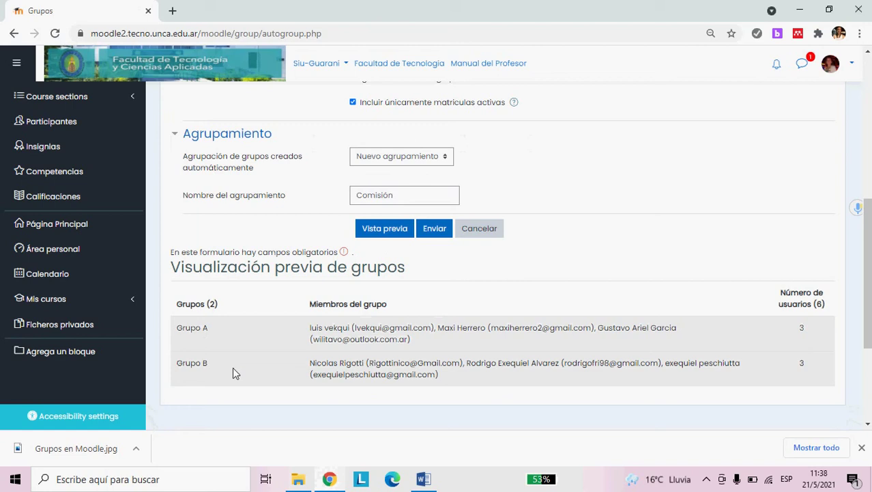
{"action": "left_click", "coordinate": [442, 238]}
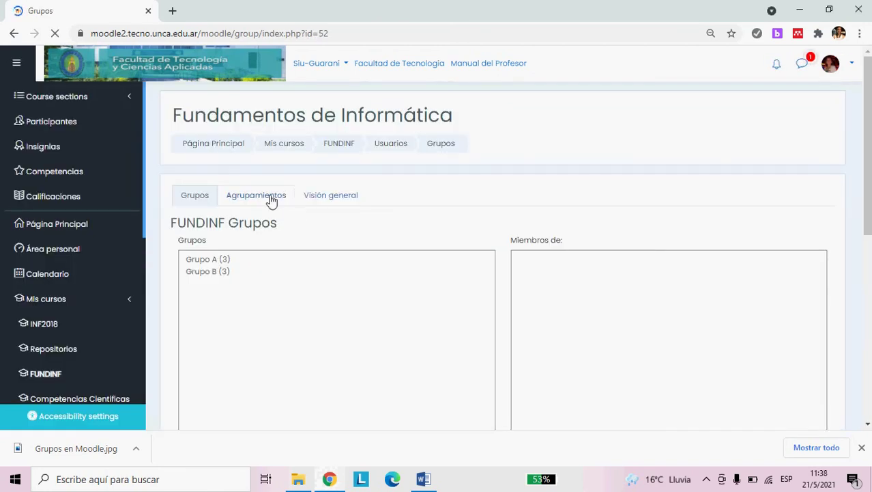
- Review the members of Grupo A and Grupo B and the groups contained in the course's grouping
{"action": "left_click", "coordinate": [206, 260]}
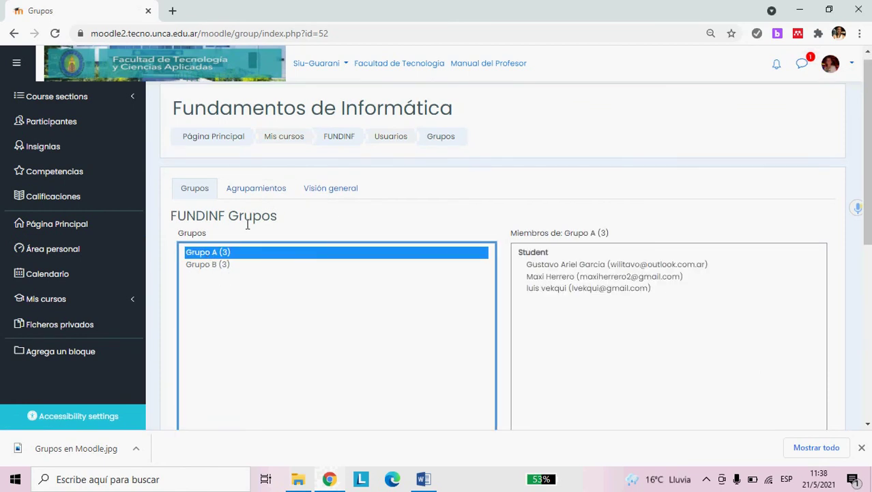
{"action": "left_click", "coordinate": [223, 265]}
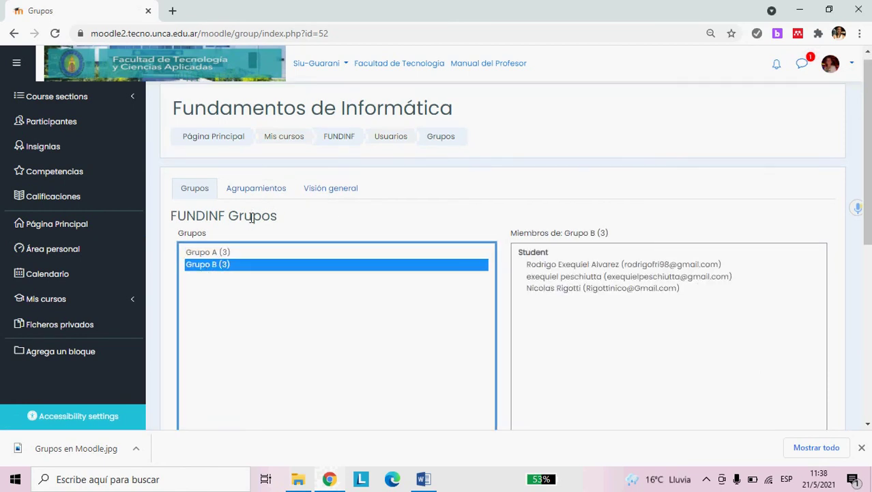
{"action": "left_click", "coordinate": [254, 188]}
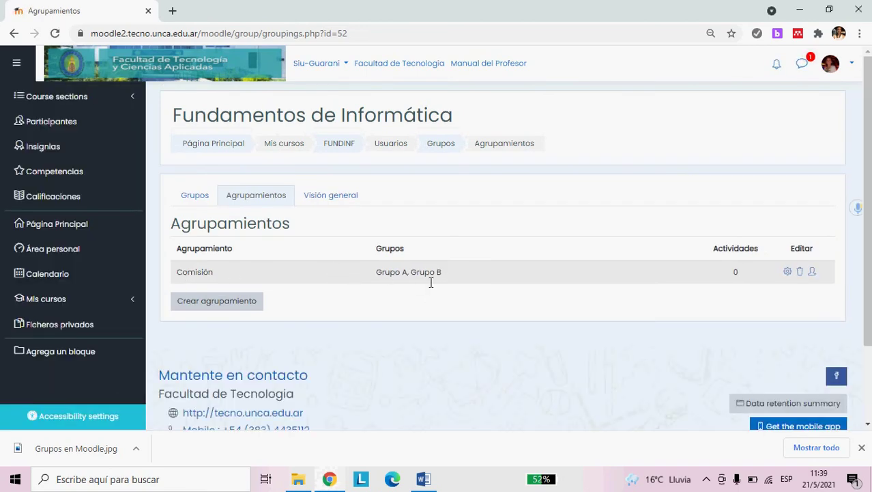
- Return to the course's group list and delete Grupo A, confirming the removal
{"action": "left_click", "coordinate": [204, 199]}
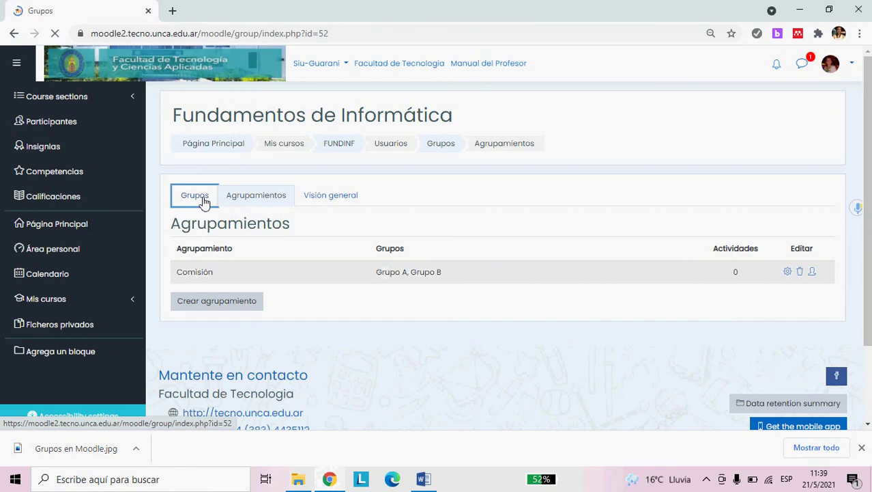
{"action": "scroll", "coordinate": [287, 245], "scroll_direction": "down", "scroll_amount": 1}
{"action": "left_click", "coordinate": [231, 196]}
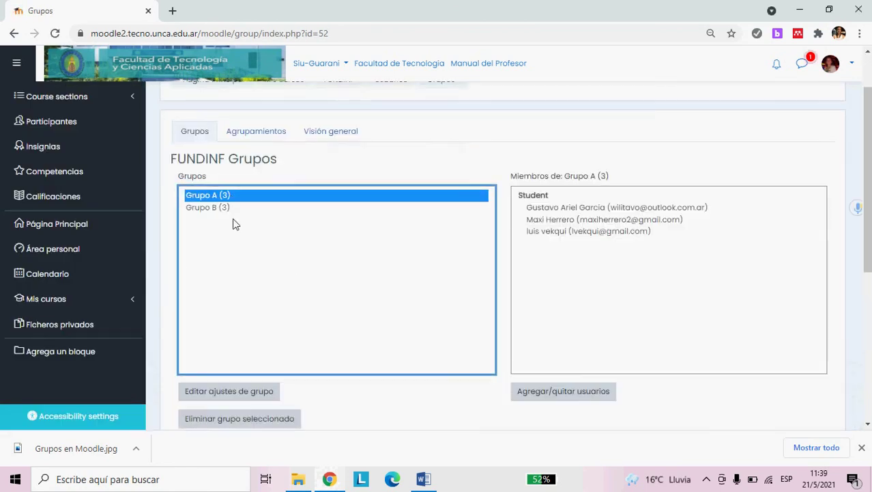
{"action": "scroll", "coordinate": [276, 403], "scroll_direction": "down", "scroll_amount": 1}
{"action": "left_click", "coordinate": [260, 356]}
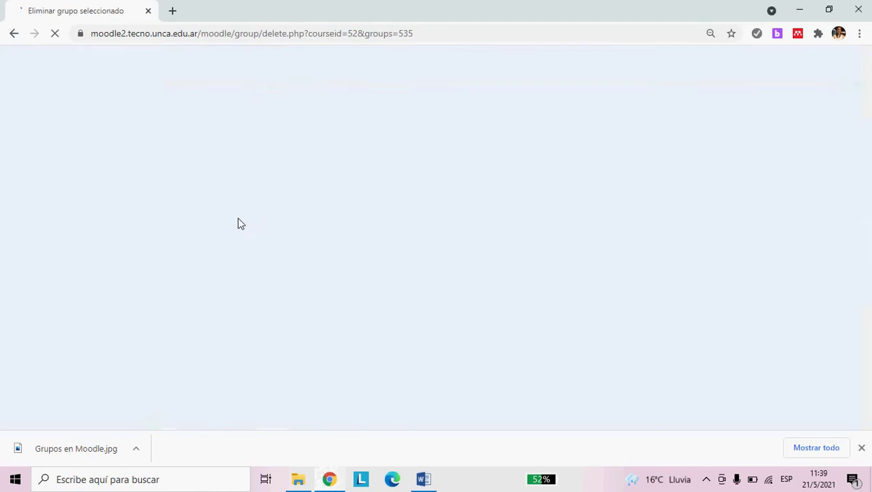
{"action": "left_click", "coordinate": [631, 306]}
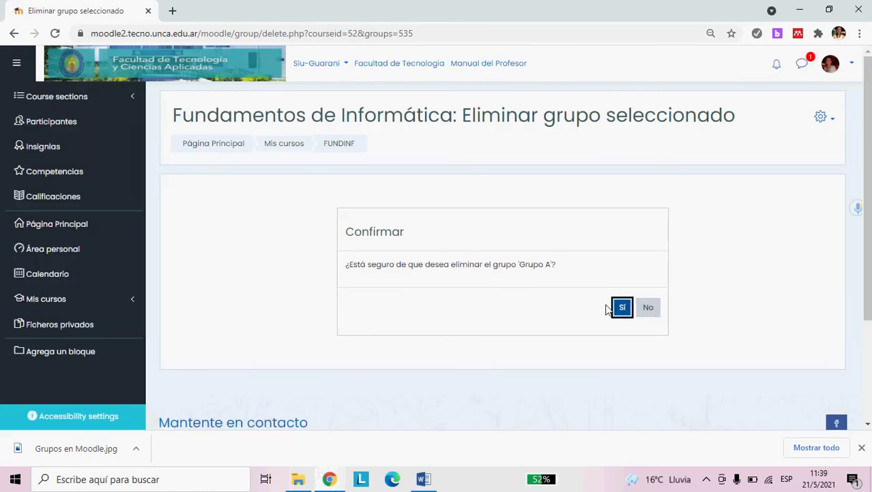
{"action": "left_click", "coordinate": [623, 312]}
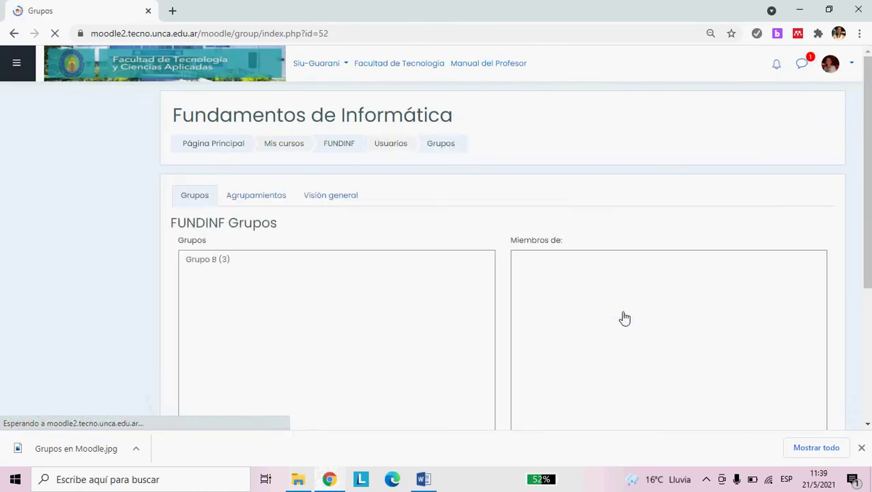
- Delete Grupo B from the course's groups and confirm the removal
{"action": "left_click", "coordinate": [208, 258]}
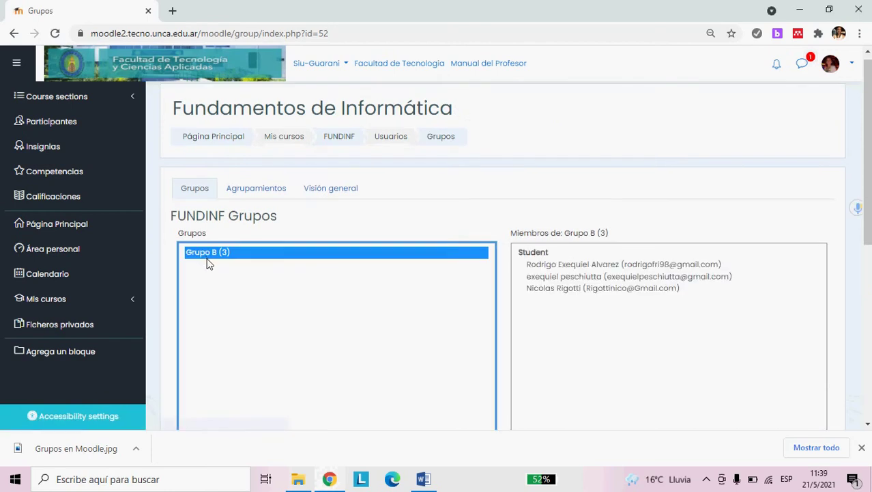
{"action": "scroll", "coordinate": [209, 266], "scroll_direction": "down", "scroll_amount": 5}
{"action": "left_click", "coordinate": [226, 221]}
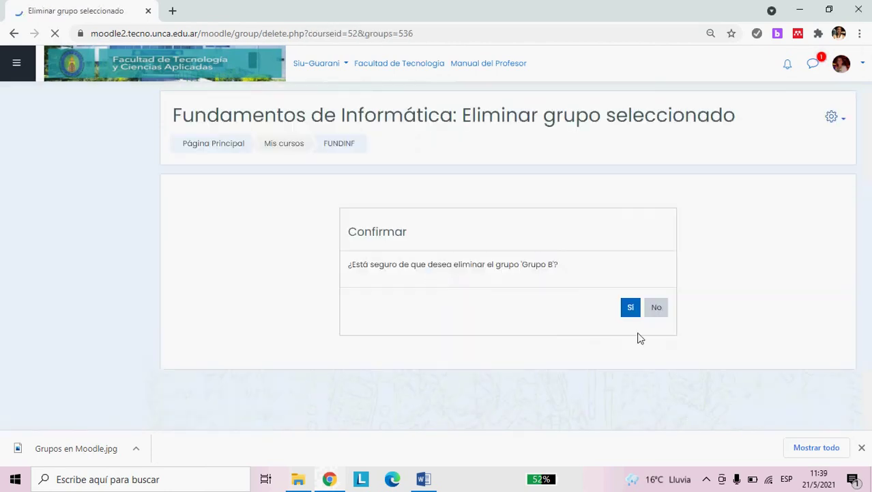
{"action": "left_click", "coordinate": [630, 308]}
- Create a group manually with the name Grupo 1, keeping the other settings at their defaults, and save it
{"action": "scroll", "coordinate": [540, 312], "scroll_direction": "down", "scroll_amount": 3}
{"action": "left_click", "coordinate": [213, 311]}
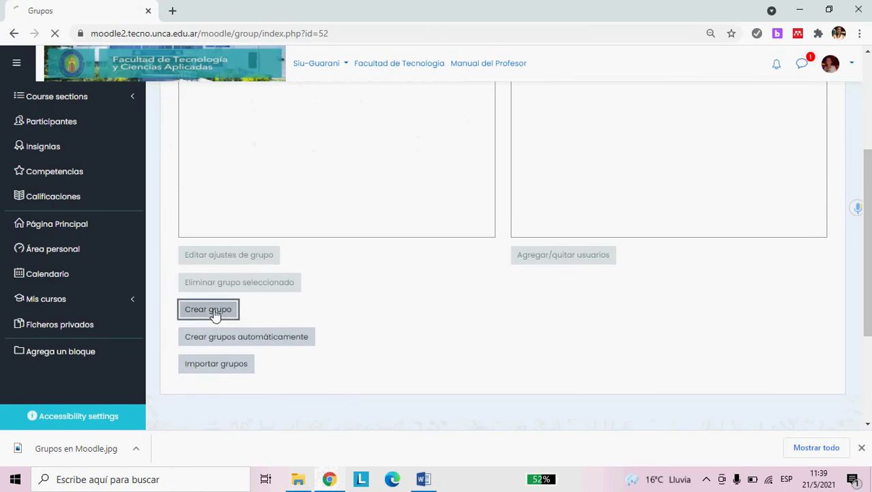
{"action": "left_click", "coordinate": [426, 223]}
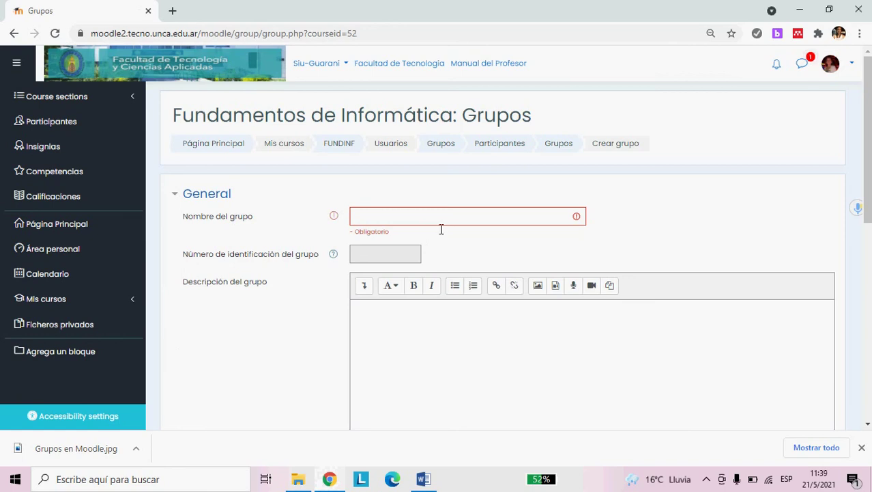
{"action": "left_click", "coordinate": [439, 229]}
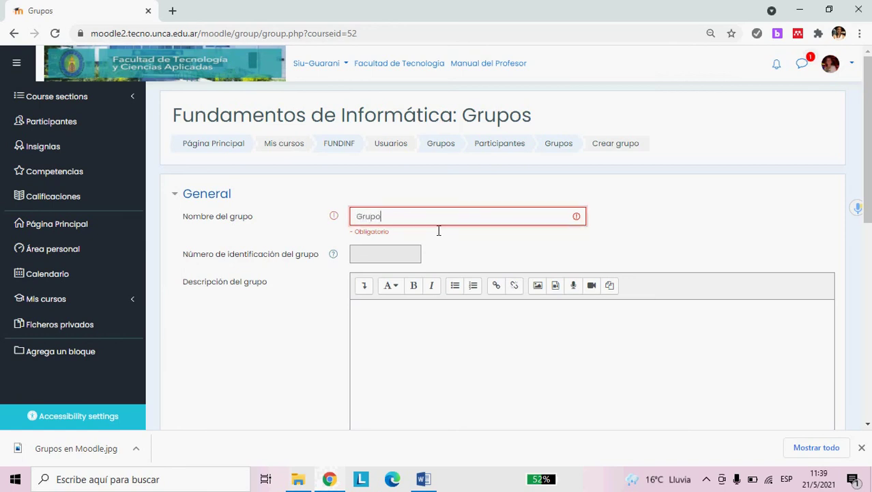
{"action": "scroll", "coordinate": [485, 423], "scroll_direction": "down", "scroll_amount": 2}
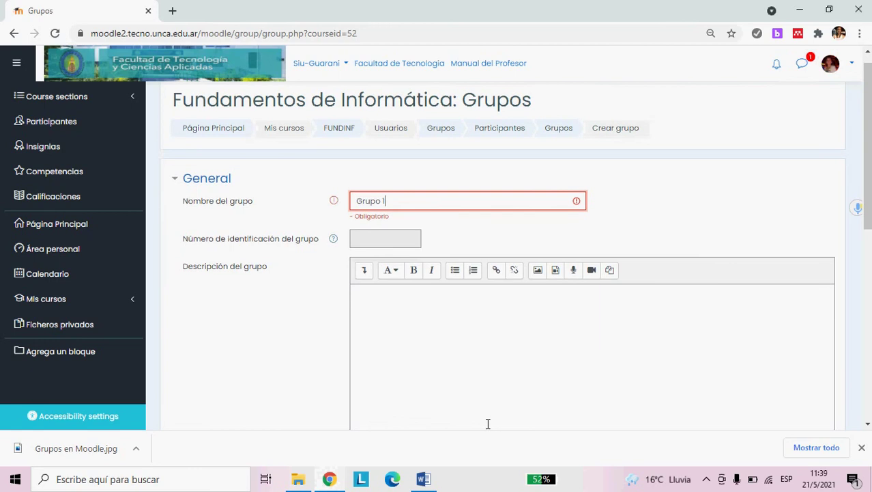
{"action": "scroll", "coordinate": [441, 322], "scroll_direction": "down", "scroll_amount": 2}
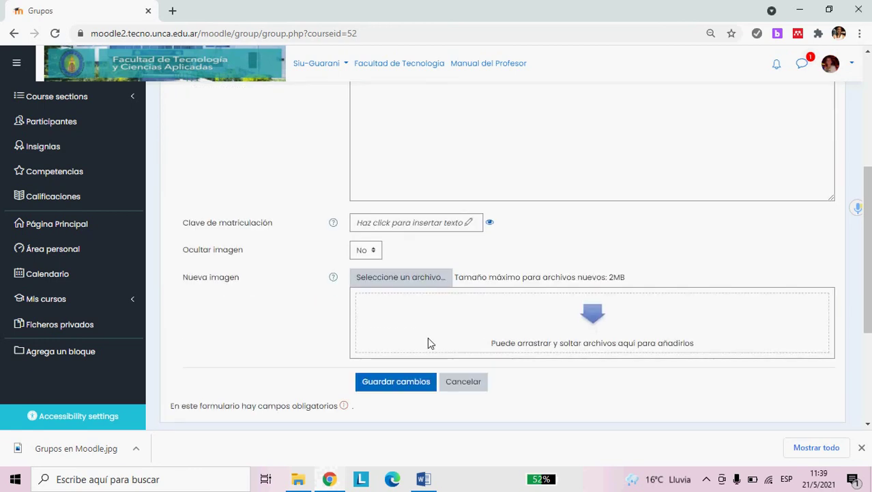
{"action": "left_click", "coordinate": [402, 387]}
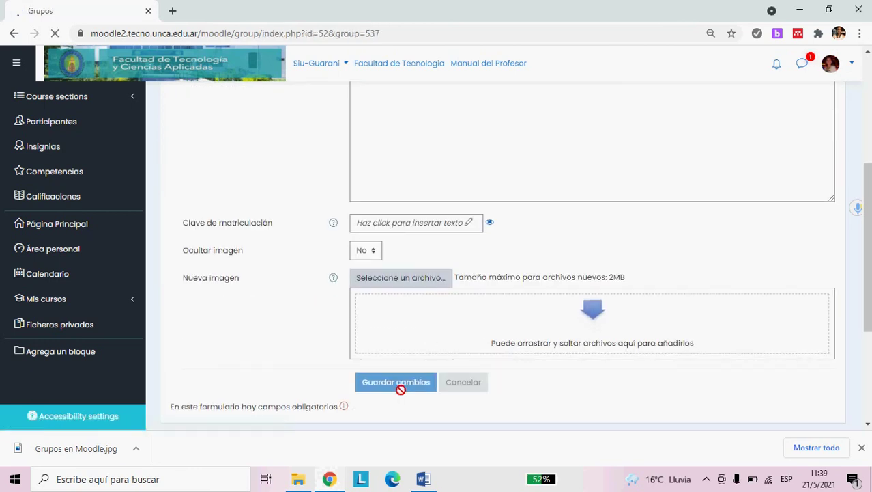
- Add the second, fifth and sixth students of the potential members list to Grupo 1 and return to the group list
{"action": "scroll", "coordinate": [382, 365], "scroll_direction": "down", "scroll_amount": 1}
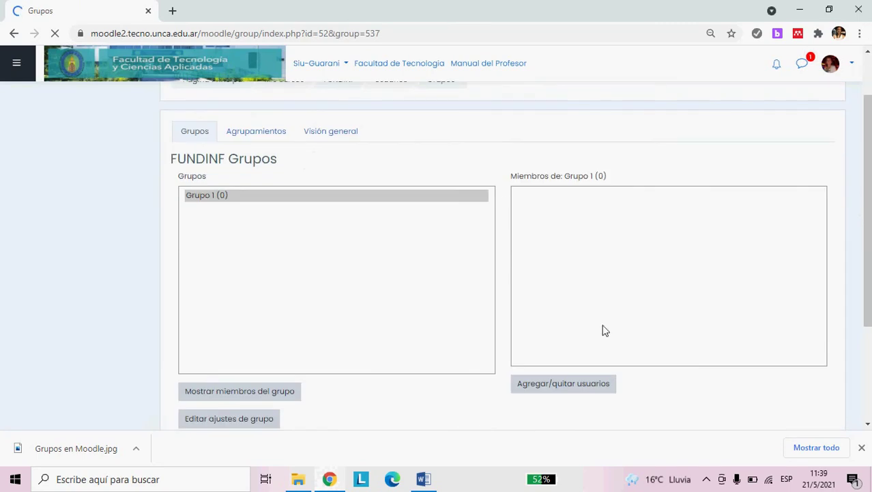
{"action": "left_click", "coordinate": [575, 388]}
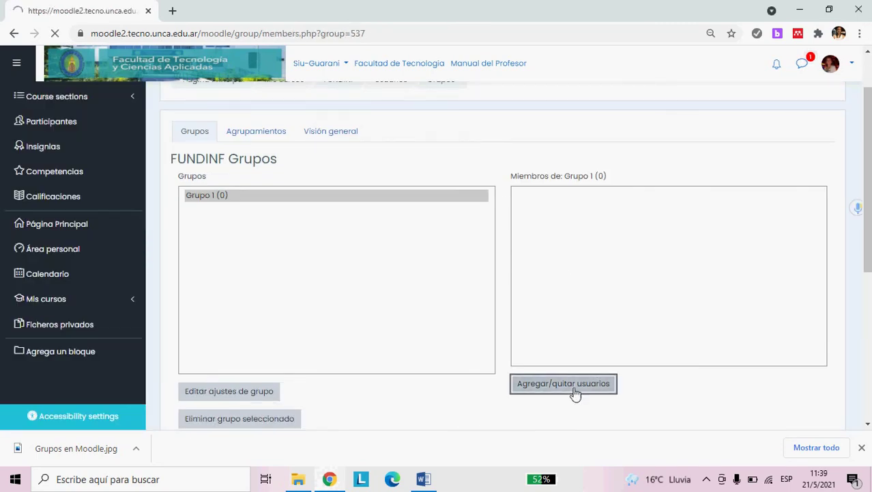
{"action": "left_click", "coordinate": [598, 268]}
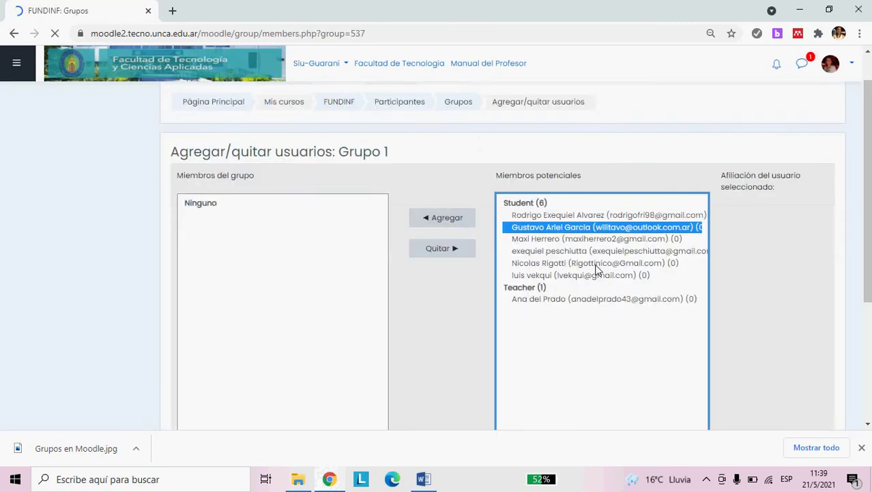
{"action": "left_click", "coordinate": [456, 218]}
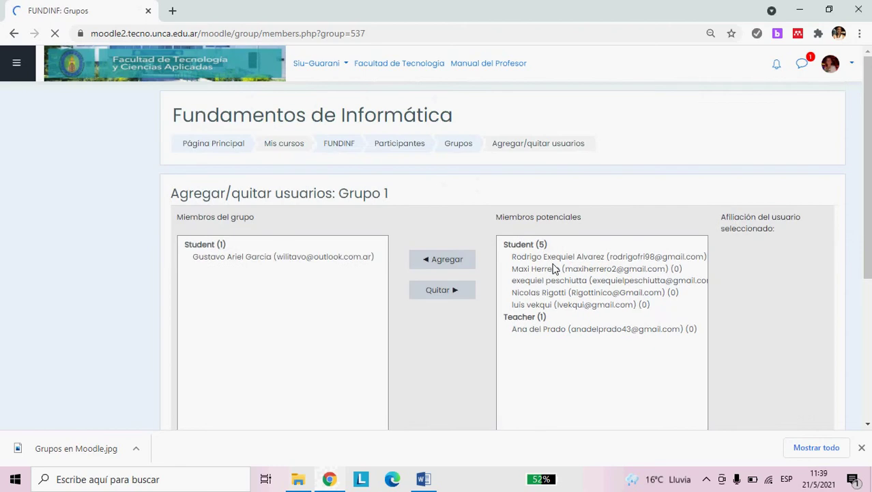
{"action": "left_click", "coordinate": [551, 295]}
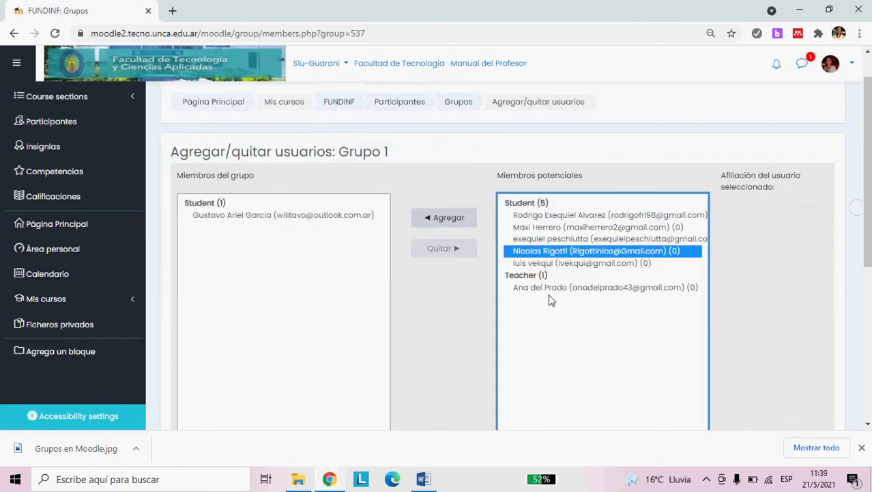
{"action": "left_click", "coordinate": [450, 221]}
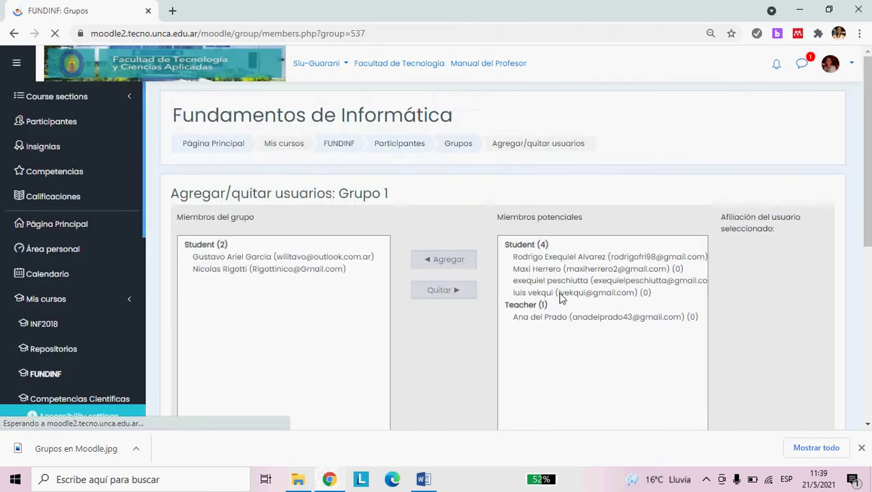
{"action": "left_click", "coordinate": [562, 292]}
{"action": "left_click", "coordinate": [438, 217]}
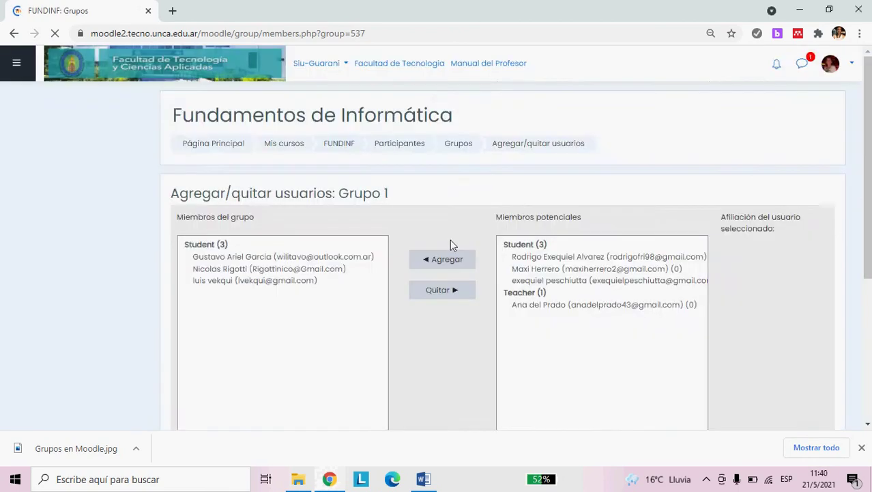
{"action": "scroll", "coordinate": [451, 245], "scroll_direction": "down", "scroll_amount": 3}
{"action": "left_click", "coordinate": [219, 349]}
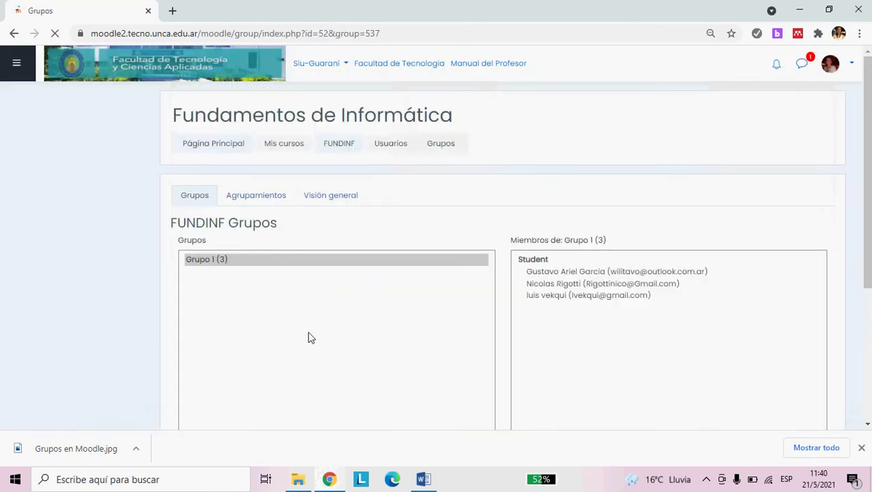
- Create a grouping named Comisión docente A without an ID number or description, and save it
{"action": "scroll", "coordinate": [307, 335], "scroll_direction": "down", "scroll_amount": 1}
{"action": "left_click", "coordinate": [256, 131]}
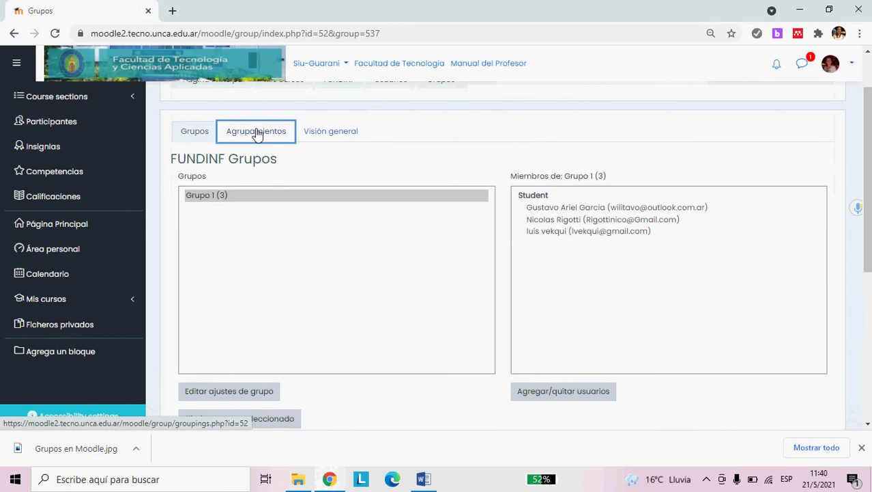
{"action": "left_click", "coordinate": [233, 304]}
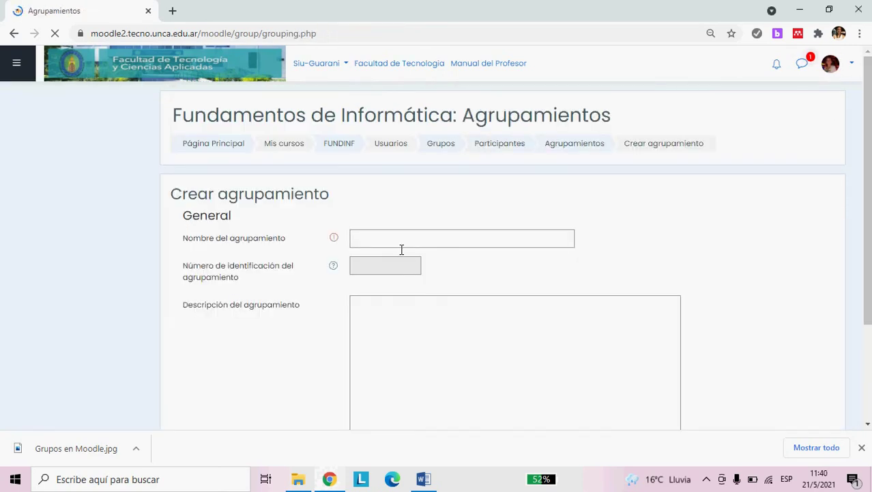
{"action": "left_click", "coordinate": [400, 244]}
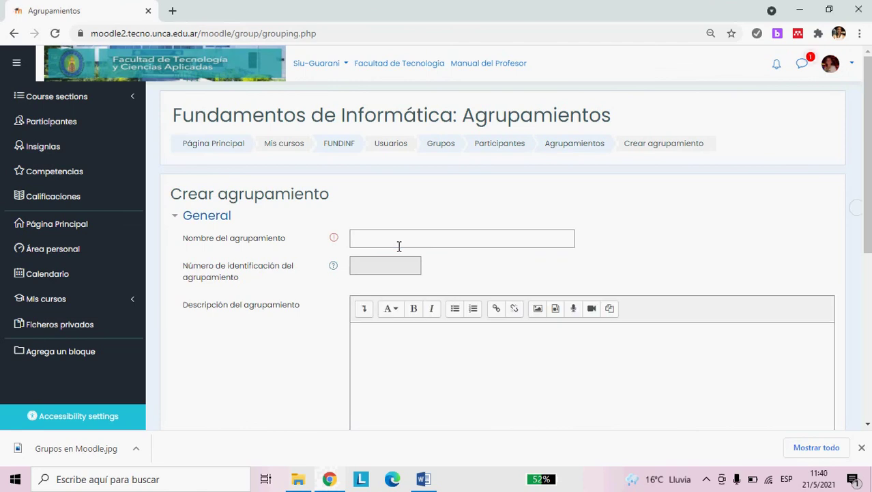
{"action": "left_click", "coordinate": [386, 241]}
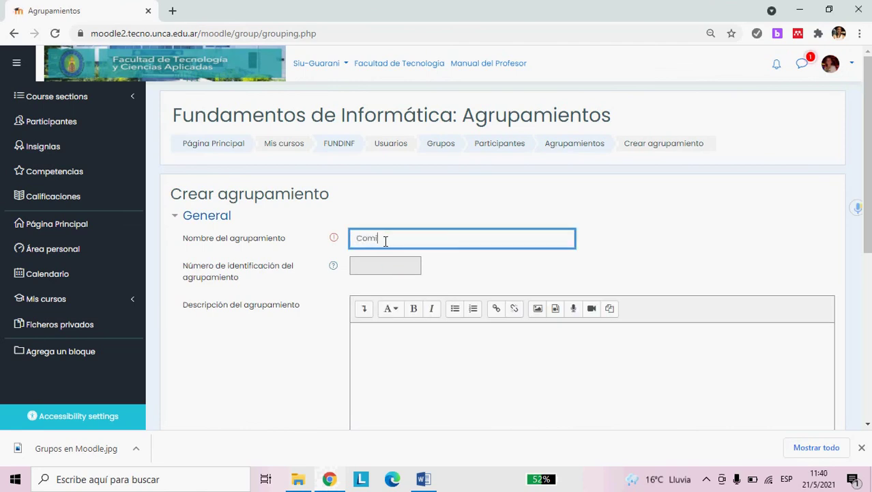
{"action": "type", "text": "Comisión docente A"}
{"action": "scroll", "coordinate": [403, 289], "scroll_direction": "down", "scroll_amount": 3}
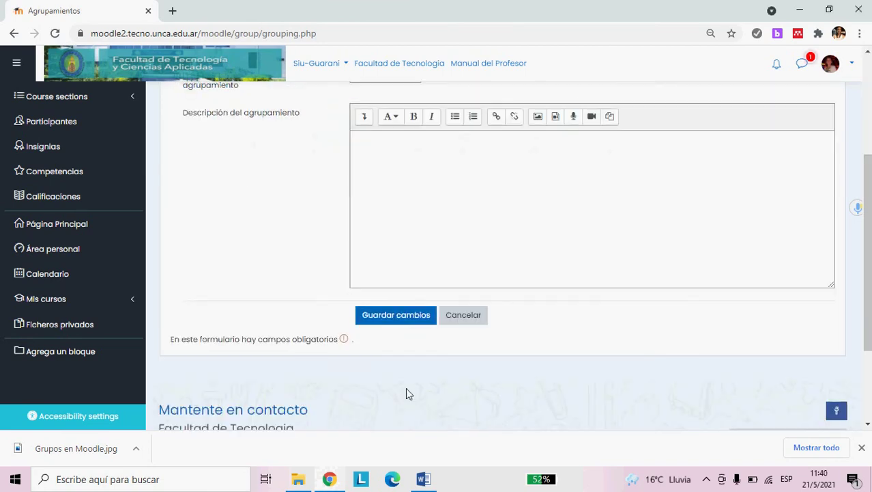
{"action": "left_click", "coordinate": [370, 319]}
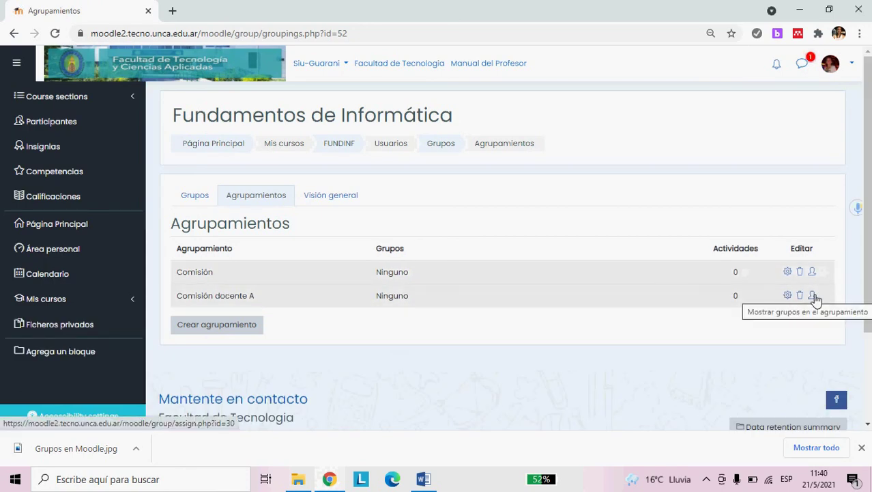
- Add Grupo 1 to the Comisión docente A grouping and return to the list of groupings
{"action": "left_click", "coordinate": [814, 299]}
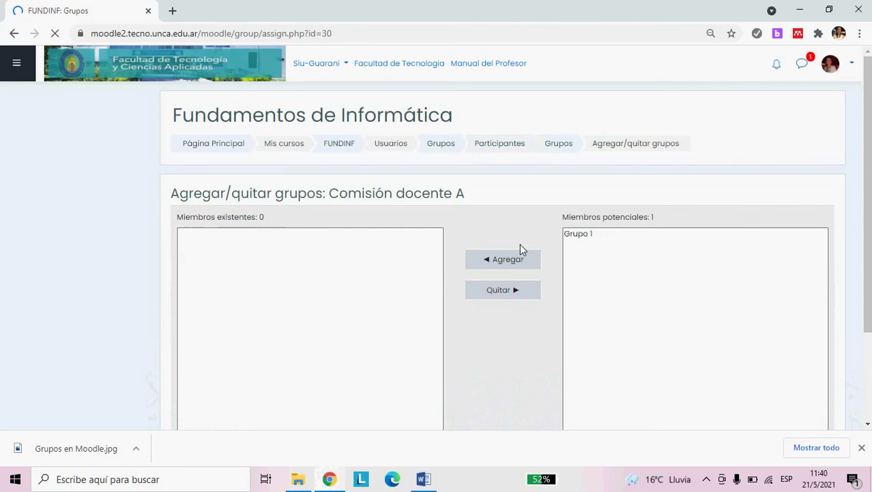
{"action": "left_click", "coordinate": [581, 234]}
{"action": "scroll", "coordinate": [587, 236], "scroll_direction": "down", "scroll_amount": 1}
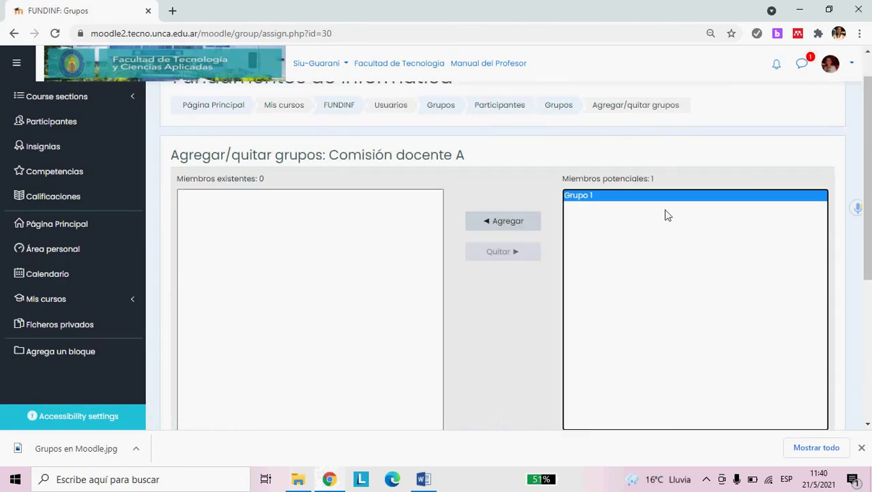
{"action": "left_click", "coordinate": [513, 231]}
{"action": "scroll", "coordinate": [614, 375], "scroll_direction": "down", "scroll_amount": 2}
{"action": "left_click", "coordinate": [235, 370]}
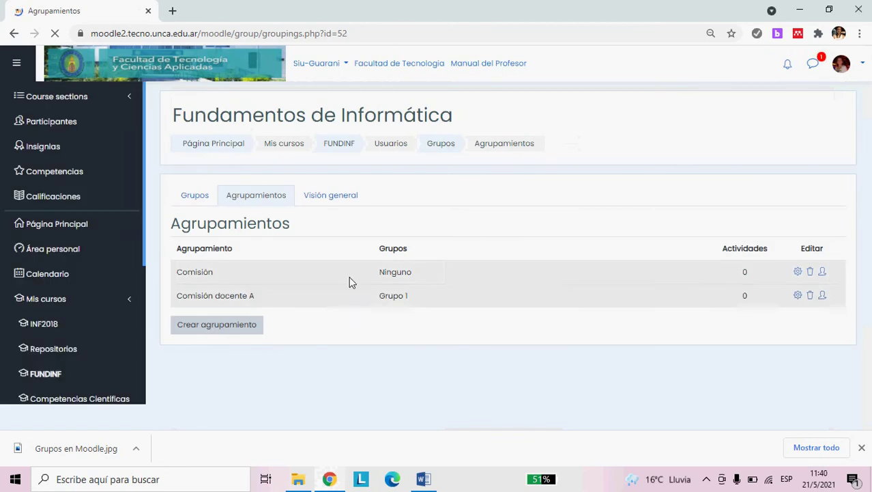
- Delete the empty grouping Comisión and confirm the removal
{"action": "left_click", "coordinate": [802, 271]}
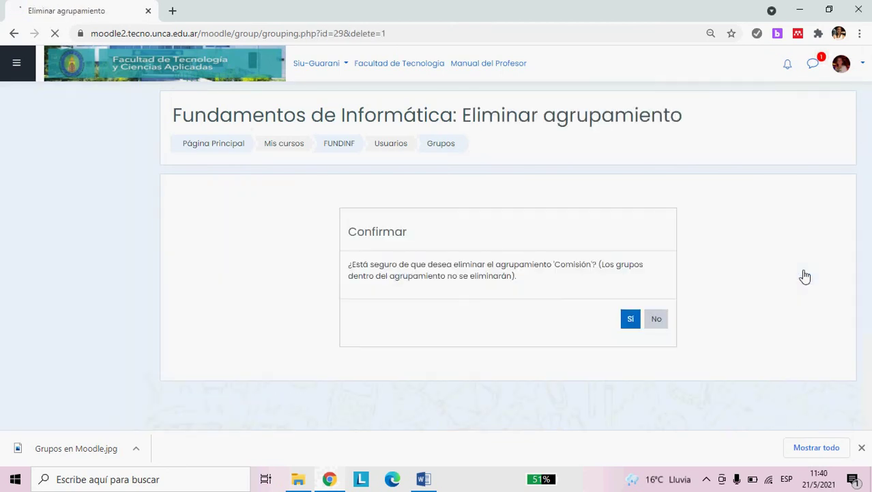
{"action": "left_click", "coordinate": [630, 319]}
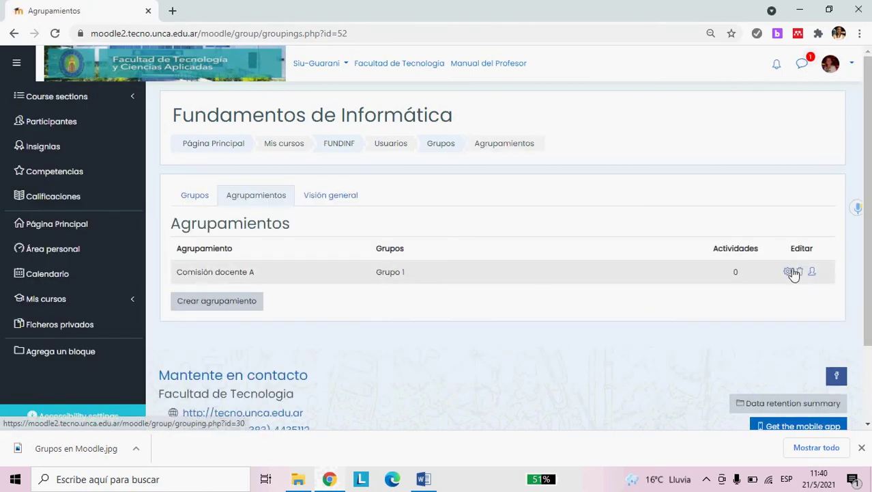
- Review the editable settings of the Comisión docente A grouping and leave them without saving
{"action": "left_click", "coordinate": [788, 272]}
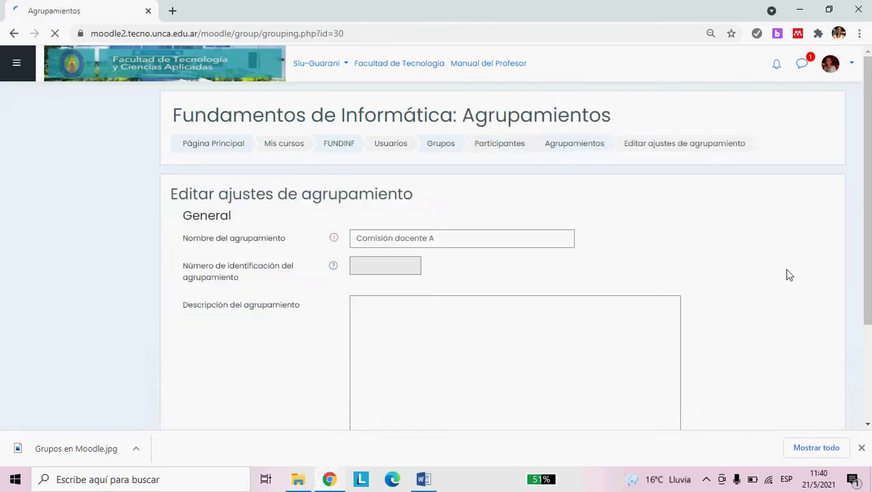
{"action": "scroll", "coordinate": [765, 283], "scroll_direction": "down", "scroll_amount": 2}
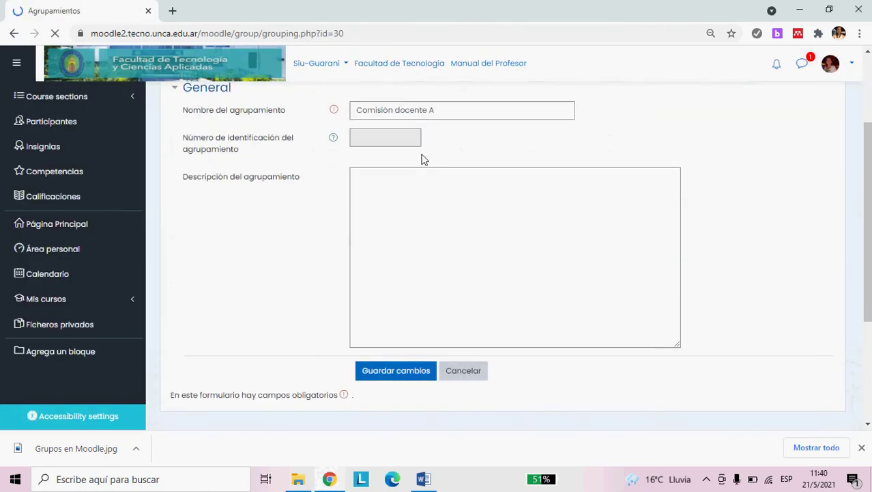
{"action": "scroll", "coordinate": [521, 315], "scroll_direction": "down", "scroll_amount": 2}
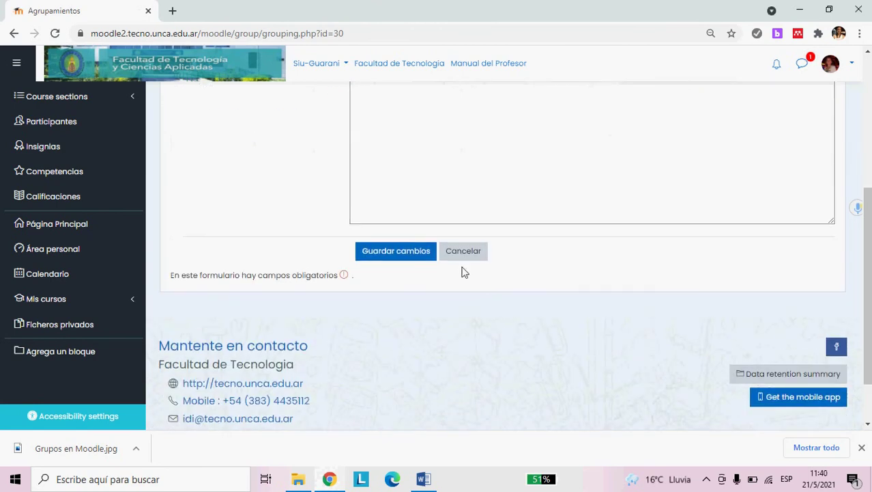
{"action": "left_click", "coordinate": [461, 253]}
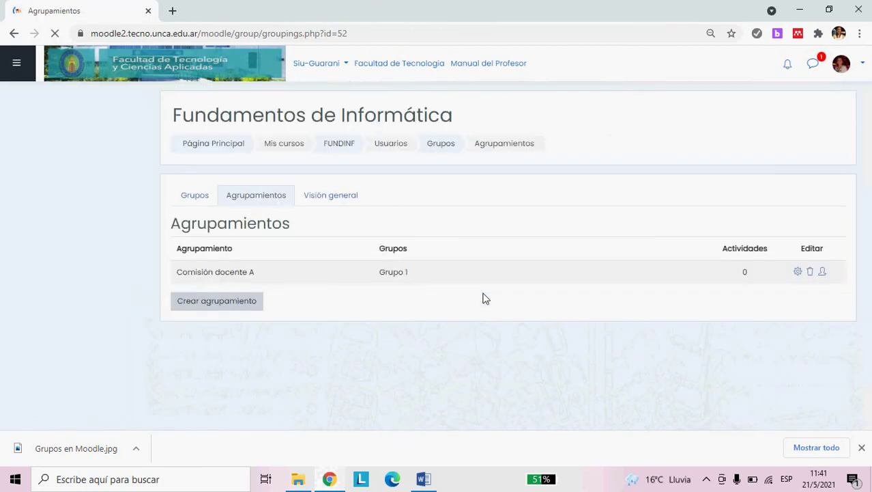
- Review the course's group list and its group creation options, and minimise the browser window
{"action": "left_click", "coordinate": [196, 197]}
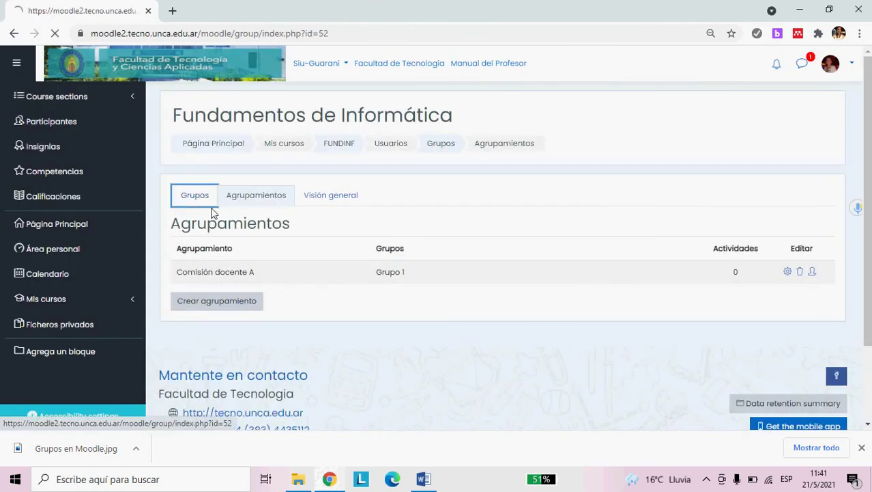
{"action": "scroll", "coordinate": [431, 313], "scroll_direction": "down", "scroll_amount": 4}
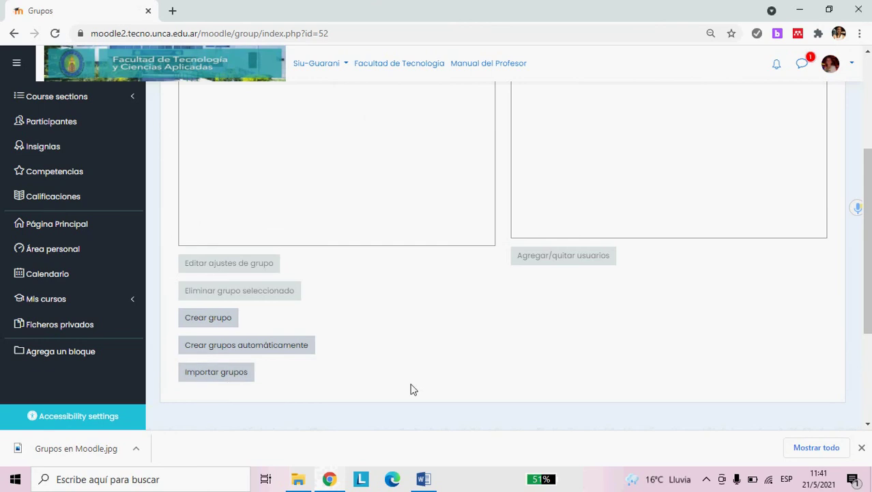
{"action": "scroll", "coordinate": [403, 374], "scroll_direction": "up", "scroll_amount": 2}
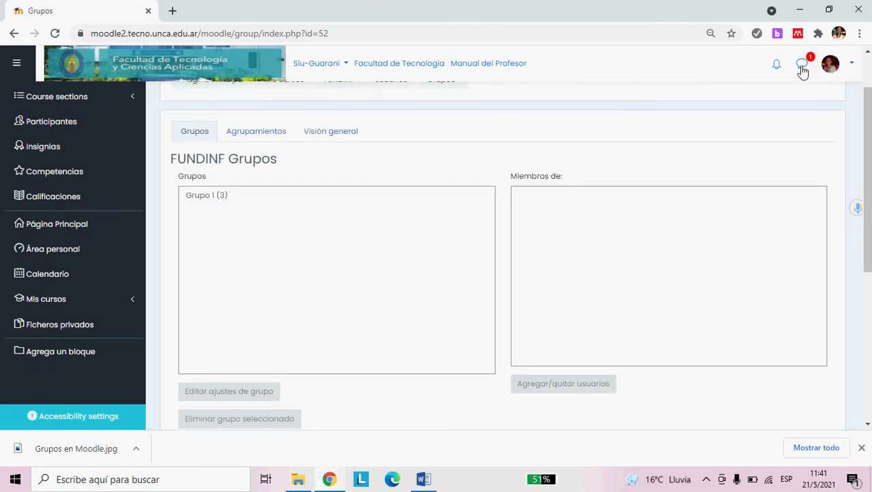
{"action": "left_click", "coordinate": [800, 10]}
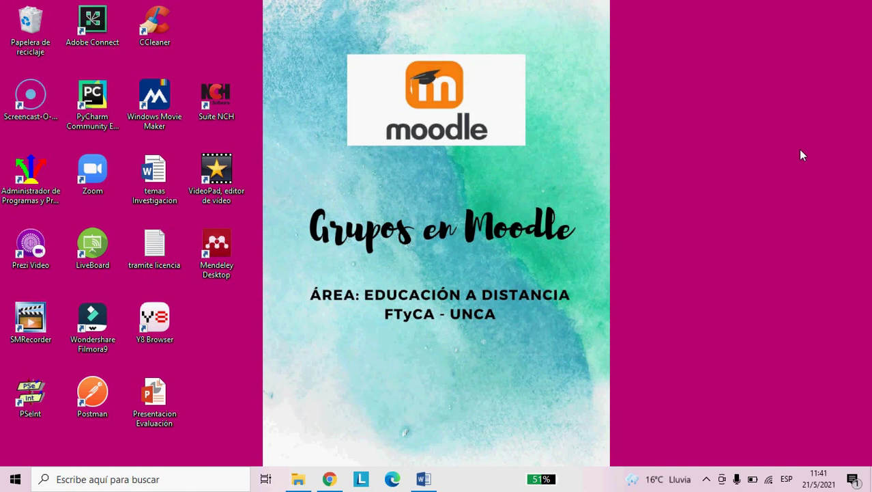